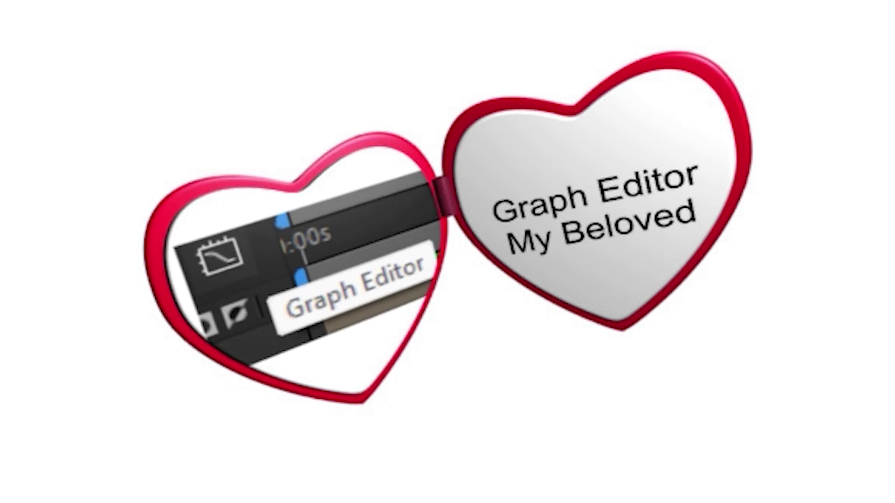
Marquee-select the two Position keyframes on the ANIMATION text layer.
left_click_drag(410, 434, 230, 375)
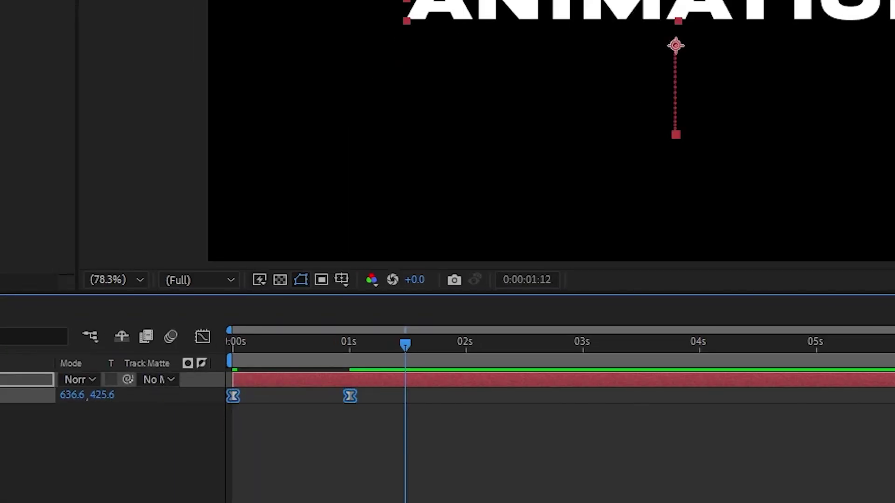
Apply Easy Ease to both Position keyframes, zoom the timeline in, preview, and reselect the keyframes.
key("F2")
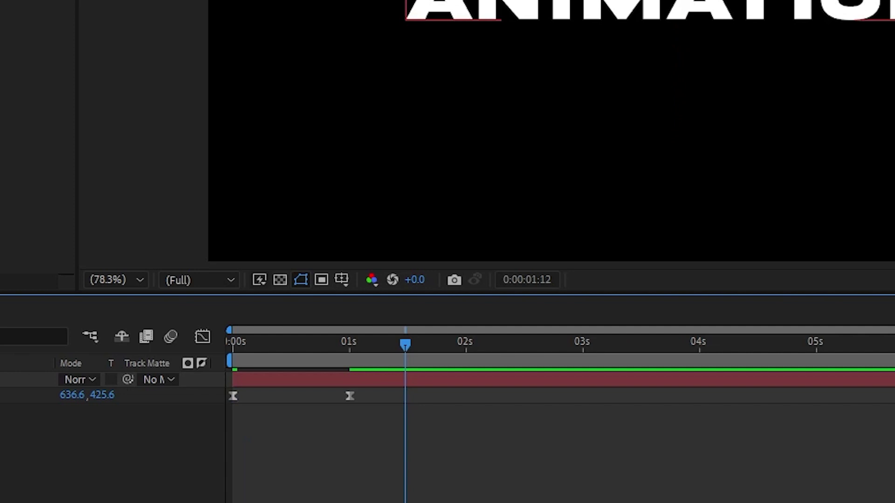
key("equal")
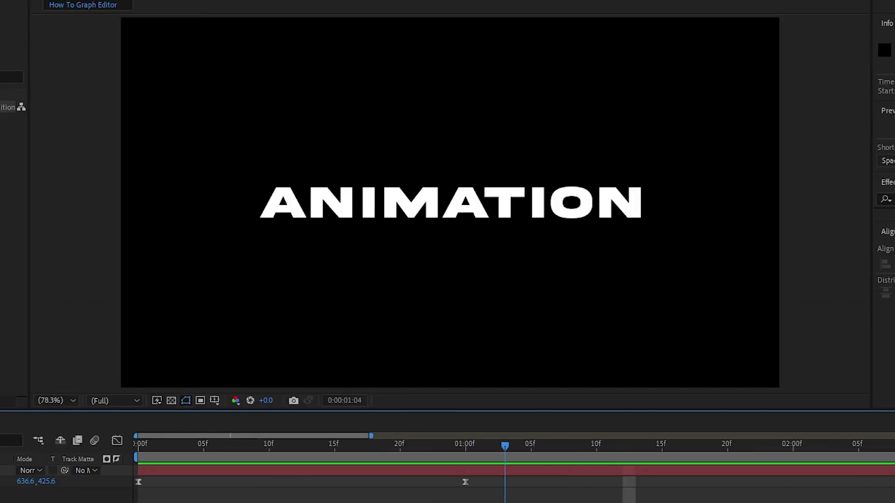
key("space")
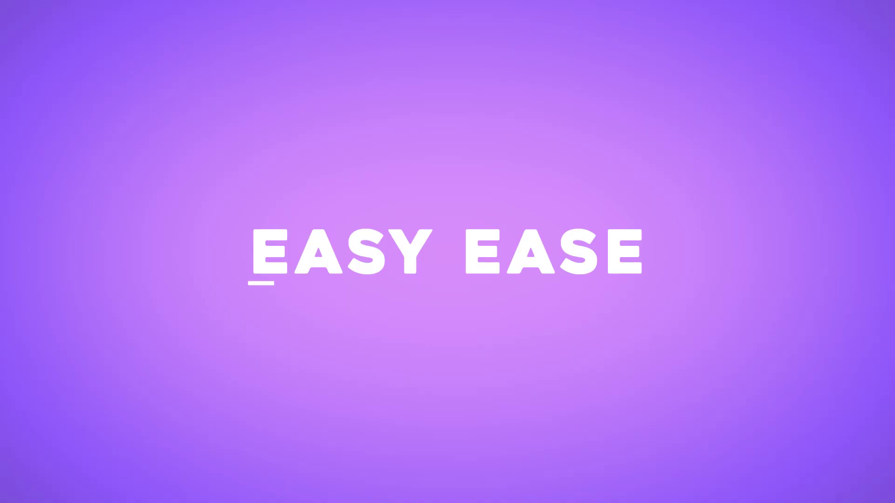
left_click_drag(691, 382, 162, 357)
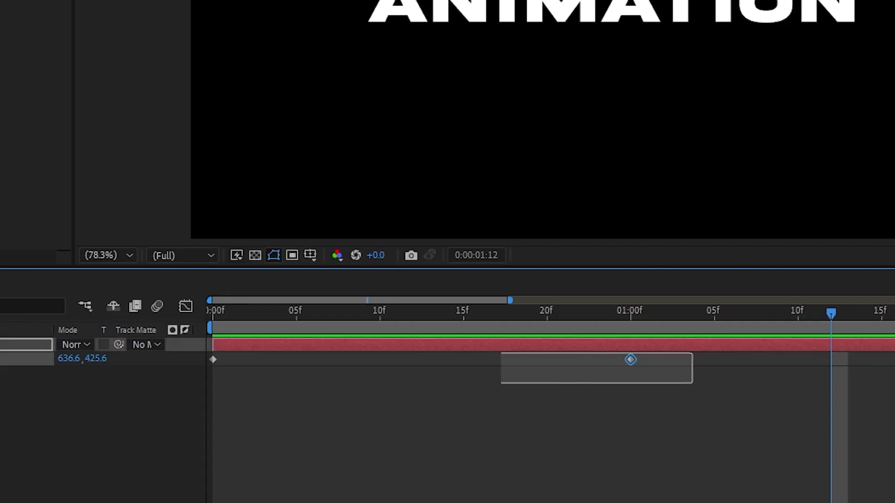
Apply Keyframe Assistant > Easy Ease to the selected Position keyframes.
right_click(630, 359)
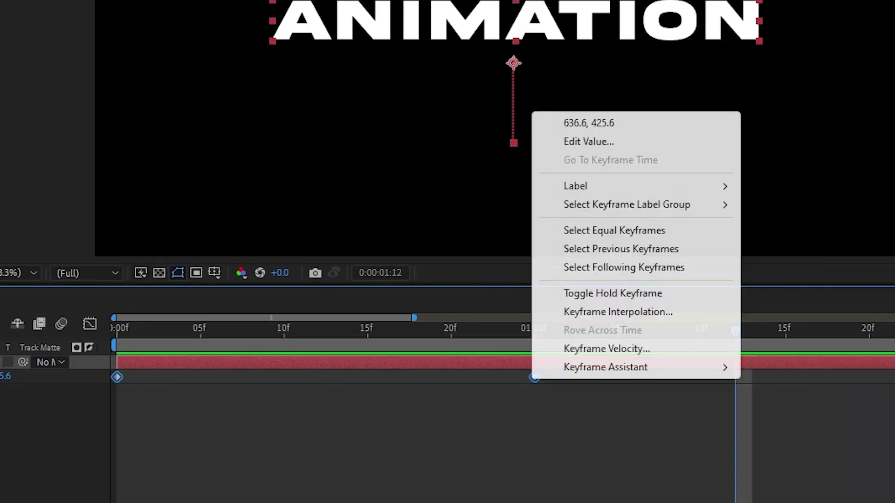
mouse_move(699, 350)
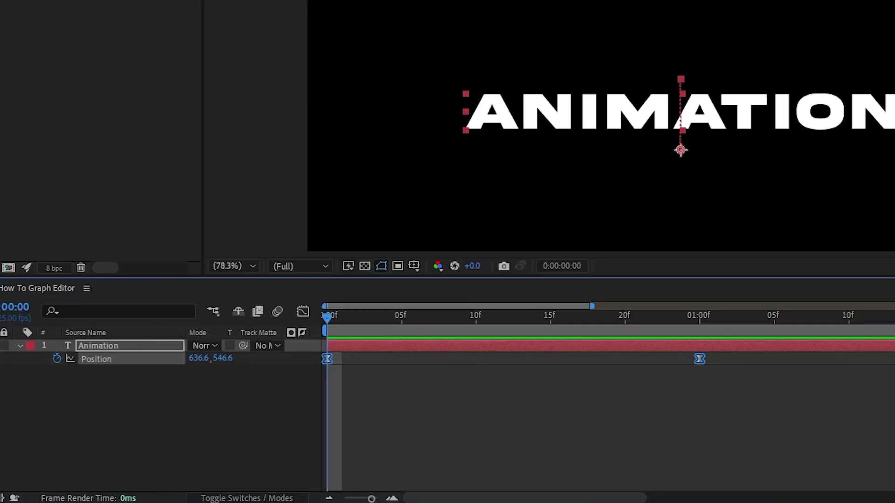
Show the Position curve in the Graph Editor as a speed graph and select its keyframes.
left_click(303, 311)
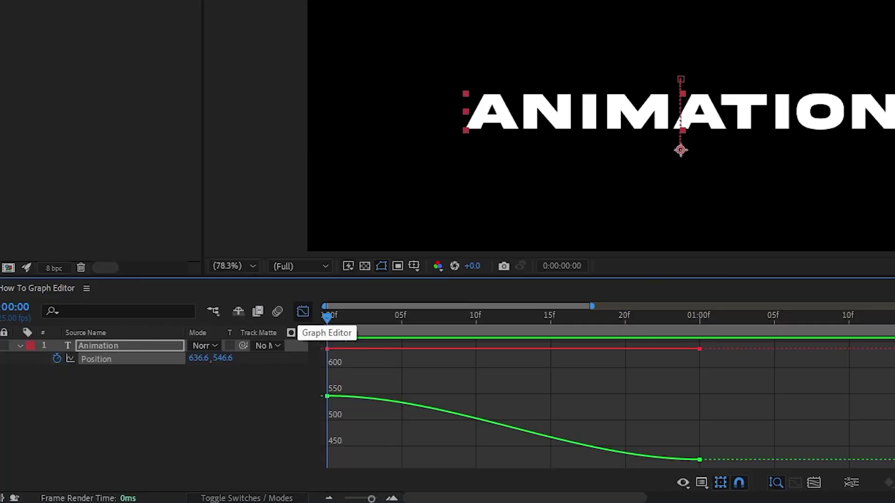
key("minus")
key("minus")
key("minus")
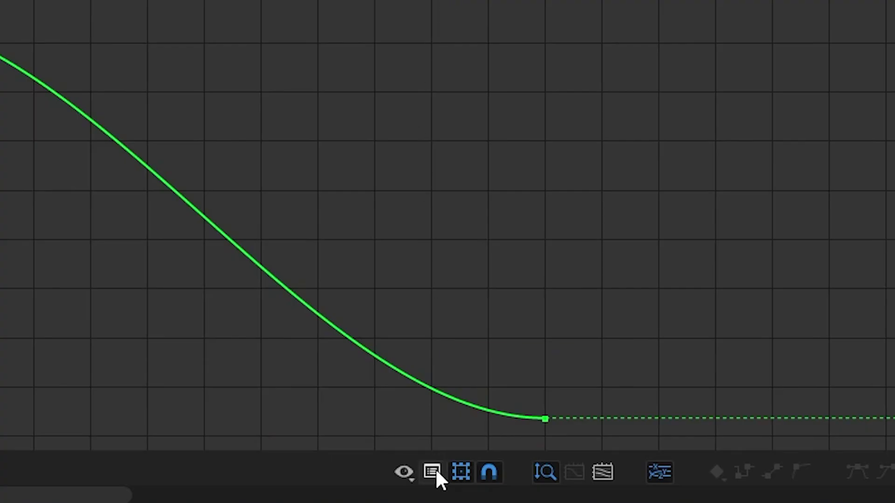
left_click(433, 472)
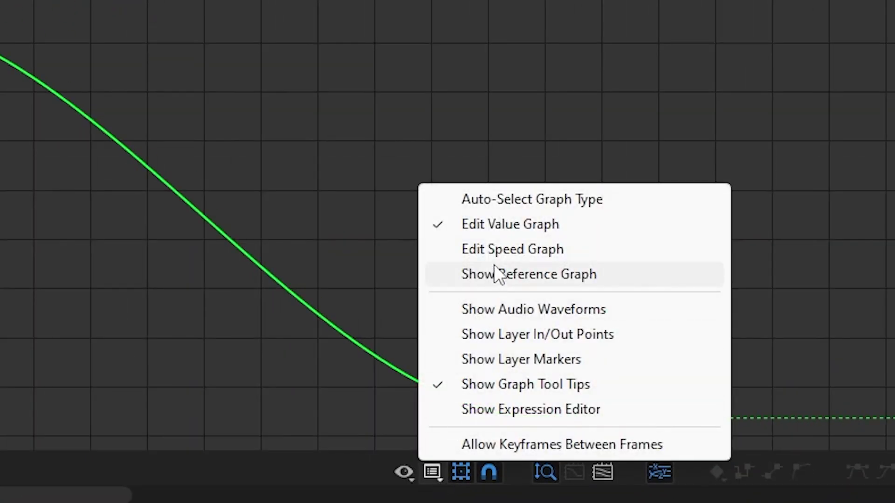
left_click(494, 252)
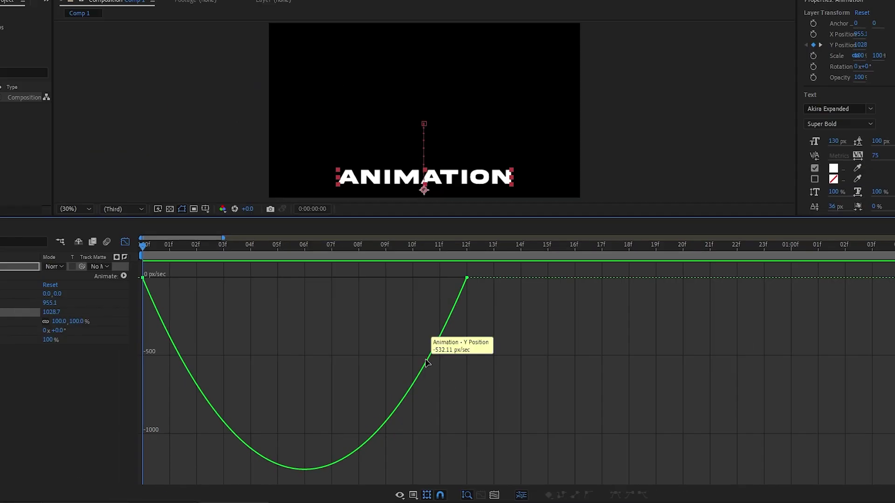
left_click(427, 363)
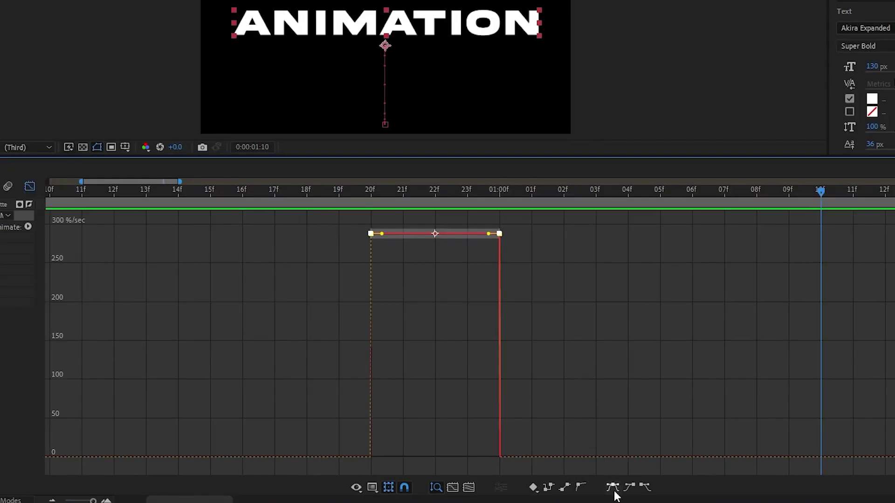
Apply Easy Ease to the speed-graph keyframes, jump to the first keyframe, and deselect.
left_click(613, 488)
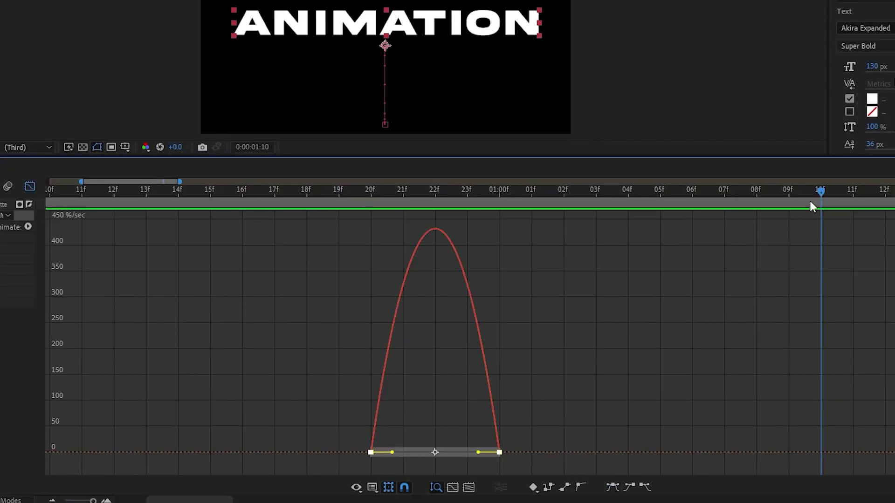
key("j")
left_click(471, 393)
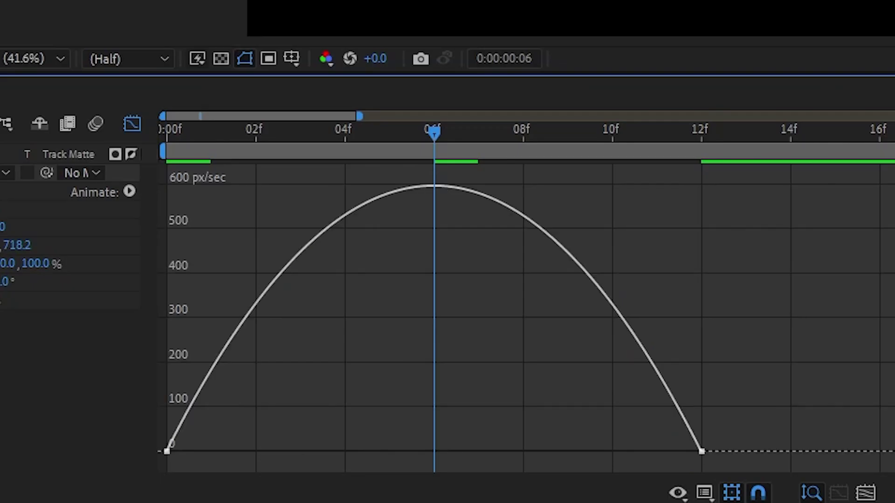
Drag the influence handles to about 88.69% for a slow start and a sharp late peak.
left_click(228, 343)
left_click_drag(256, 443, 385, 444)
left_click_drag(609, 445, 517, 448)
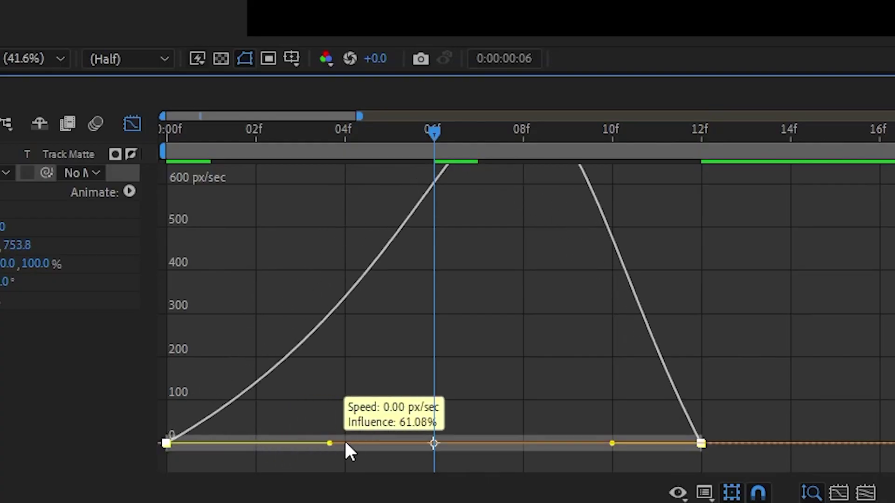
left_click_drag(344, 440, 389, 451)
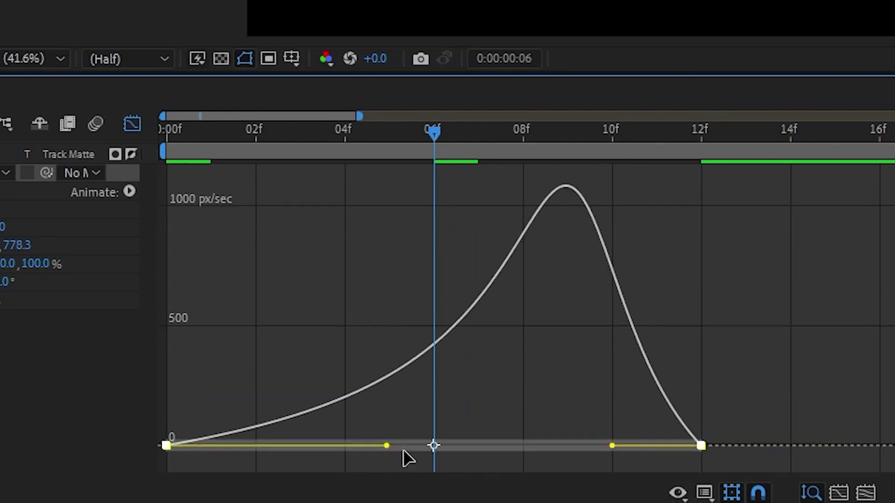
left_click_drag(612, 448, 563, 438)
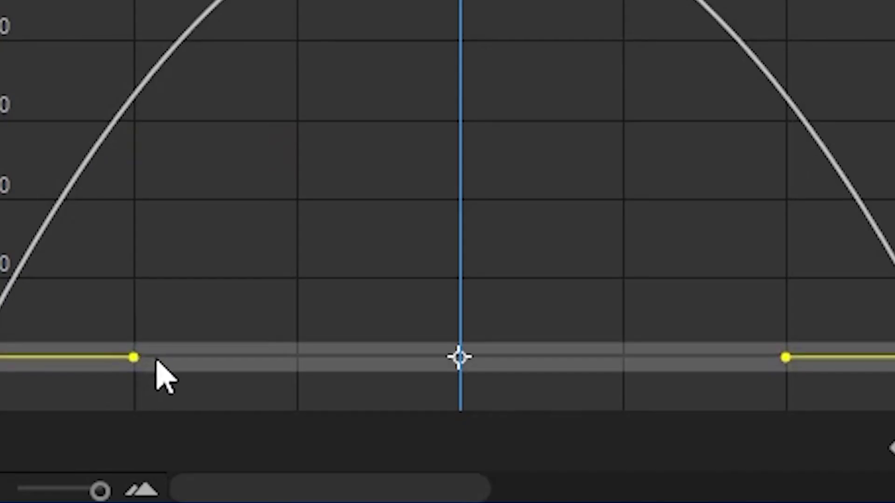
Lengthen the first ease influence, raise the second keyframe to 266.29 px/sec, and preview from frame 04.
left_click_drag(156, 357, 267, 362)
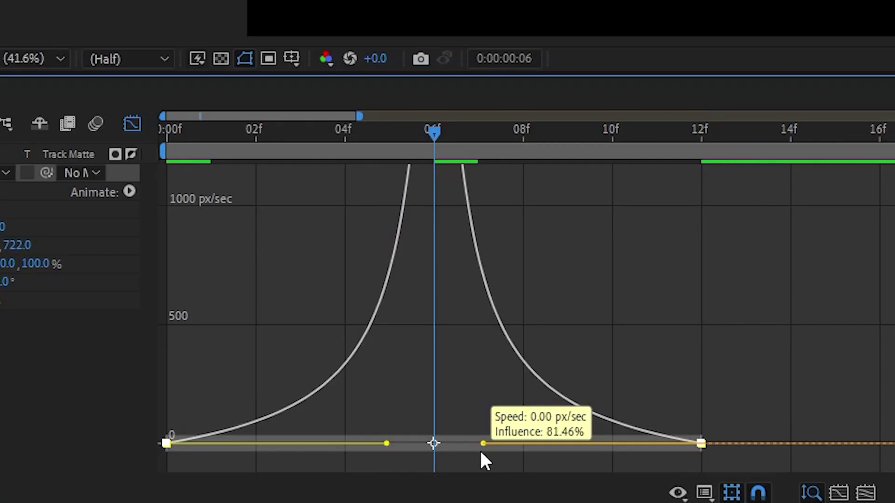
left_click_drag(480, 450, 498, 435)
left_click_drag(431, 158, 345, 151)
key("space")
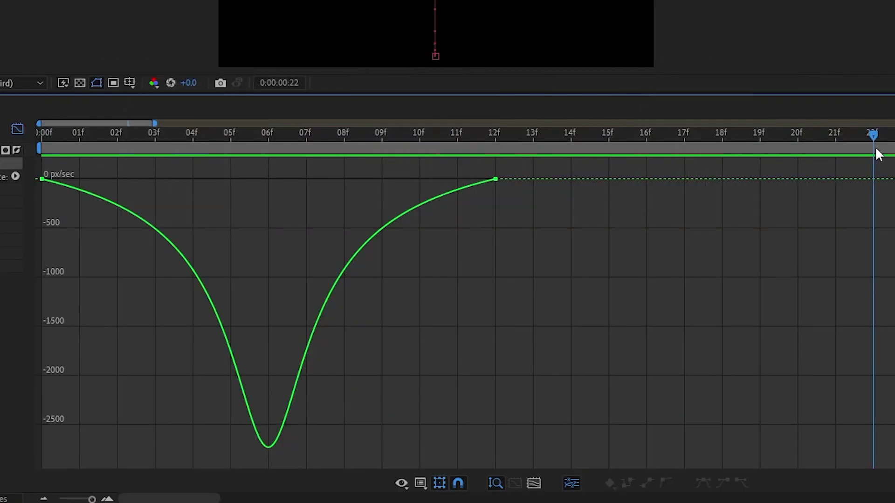
Switch to the value graph and preview the motion from the start.
left_click(425, 484)
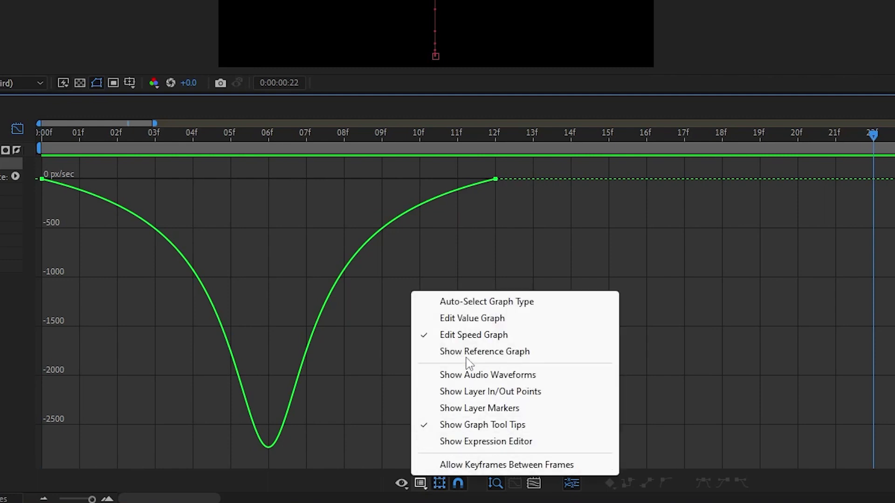
left_click(466, 318)
left_click_drag(872, 135, 42, 187)
key("space")
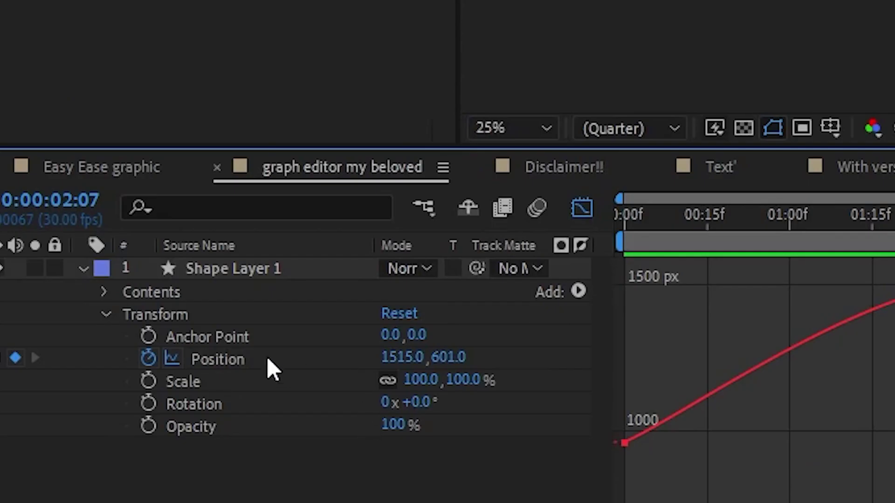
Separate Position into X and Y dimensions and drag the first Bézier handle to rise before dropping.
right_click(267, 360)
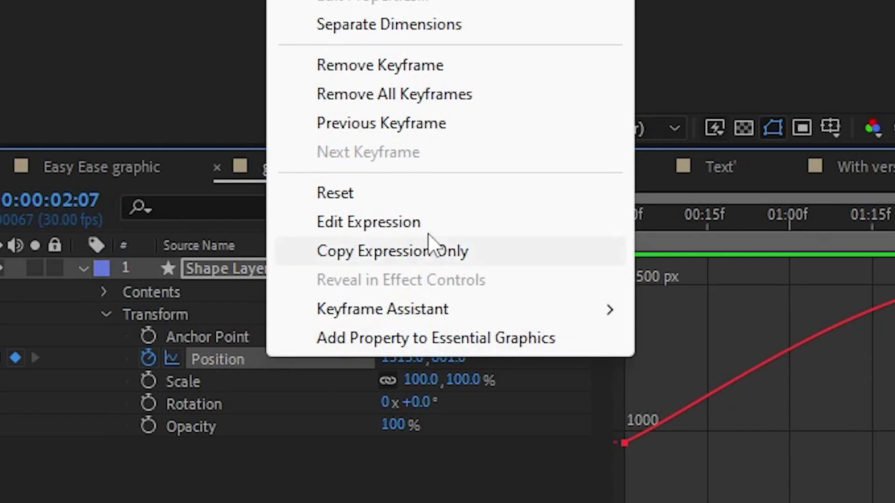
left_click(400, 26)
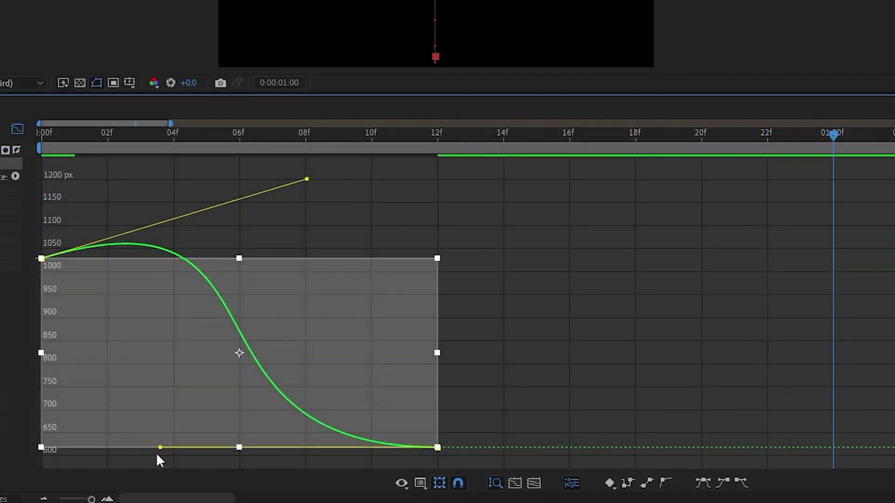
left_click_drag(161, 449, 130, 444)
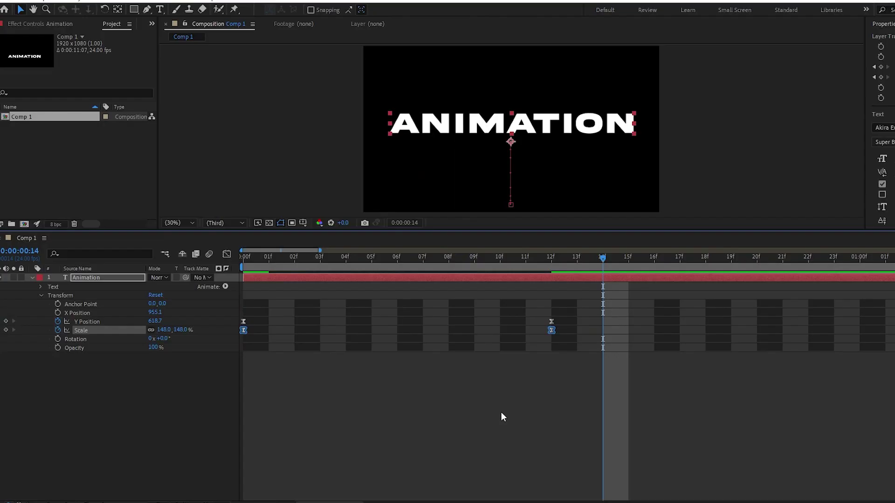
Open the Graph Editor with the Scale and Y Position properties selected for display.
left_click(484, 413)
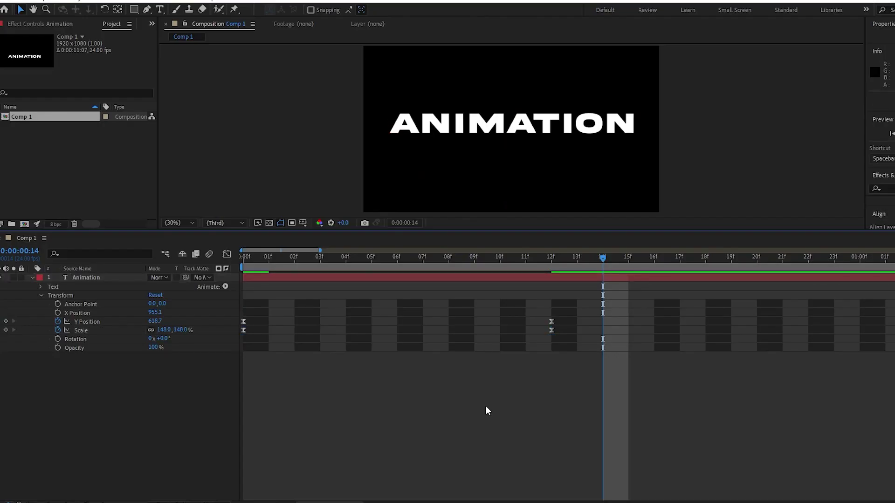
left_click(227, 254)
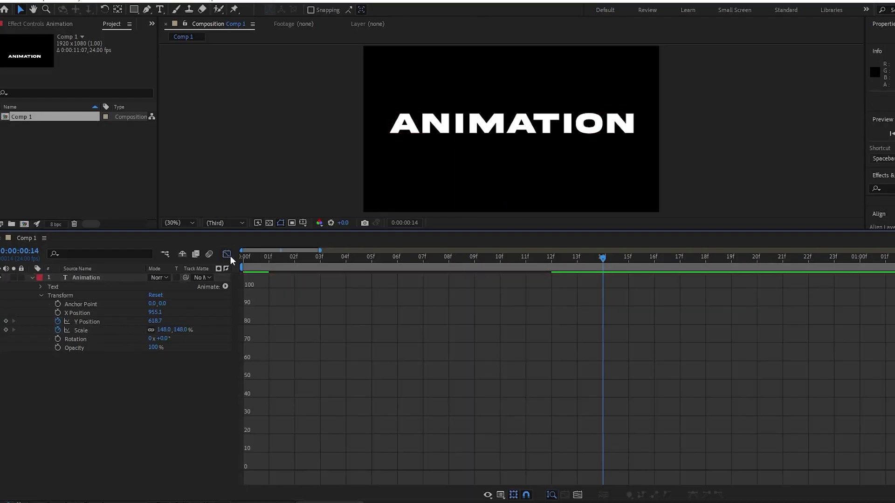
left_click(92, 331)
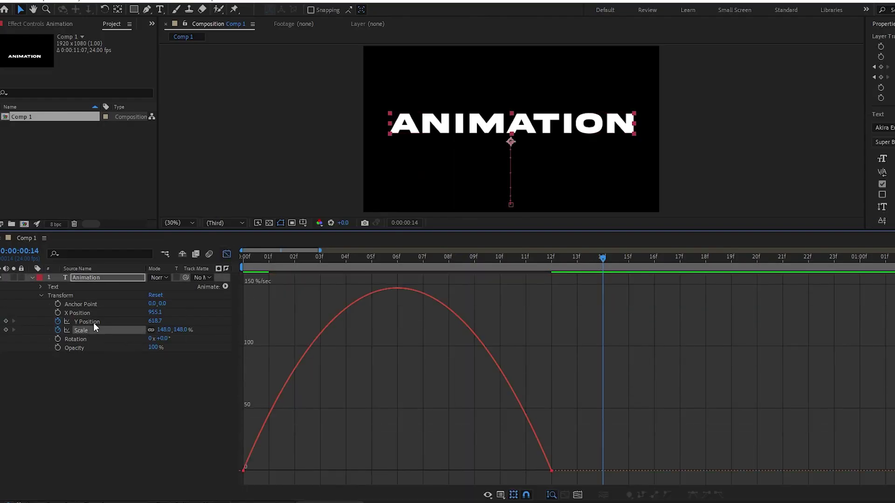
left_click(93, 321, "shift")
Enable the Graph Editor set toggles for Y Position and Scale and select individual curves.
left_click(448, 291)
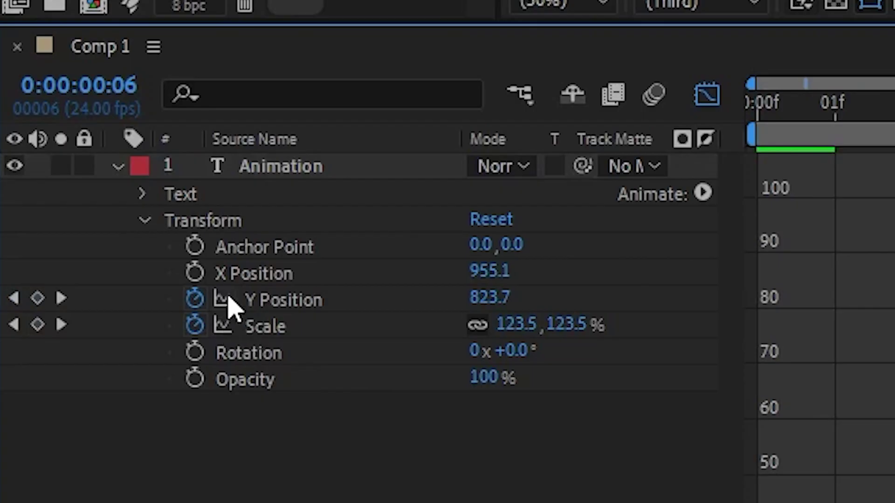
left_click(224, 298)
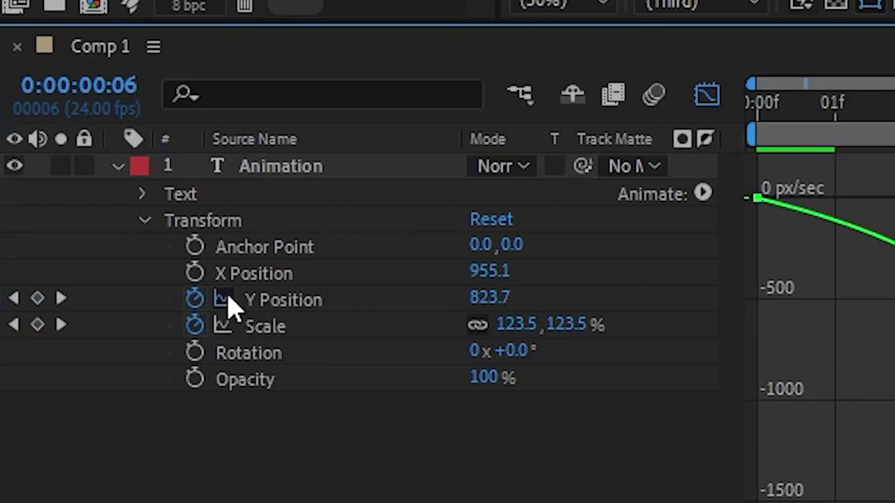
left_click(223, 325)
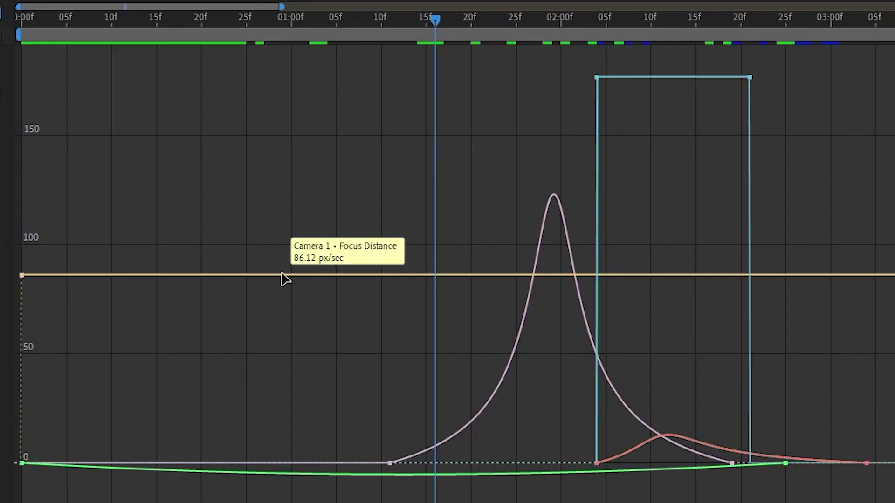
left_click(285, 274)
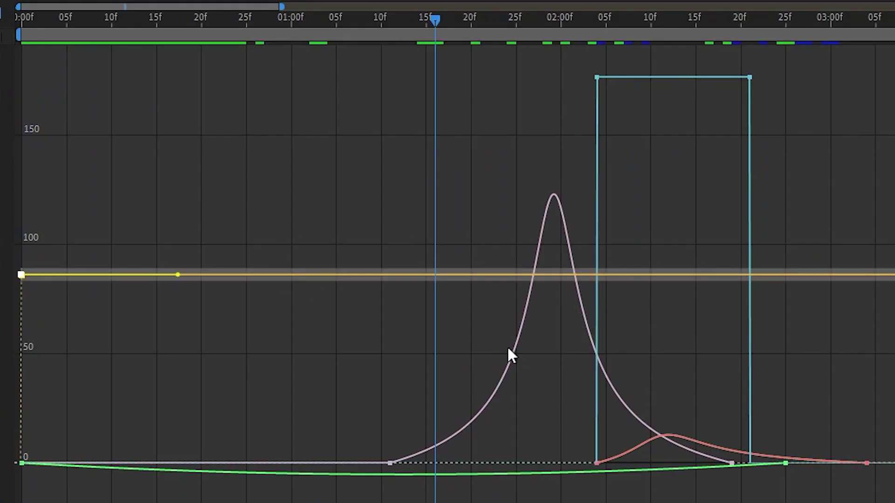
left_click(516, 351)
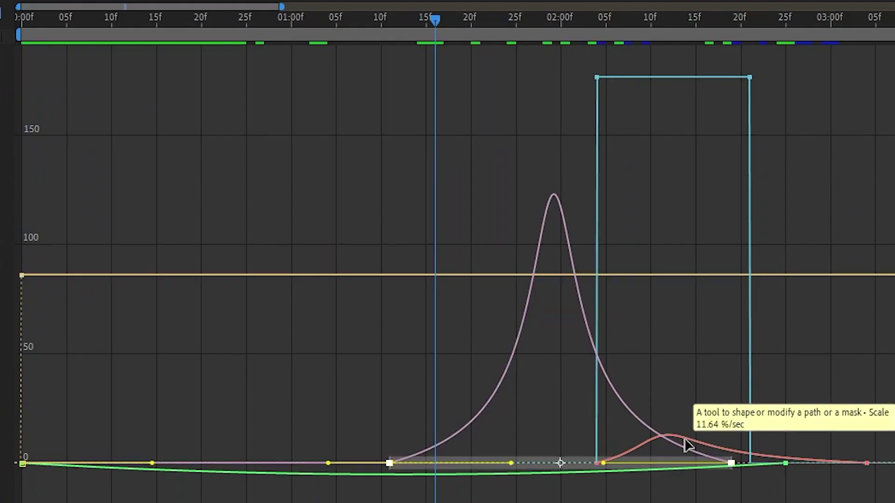
left_click(684, 468)
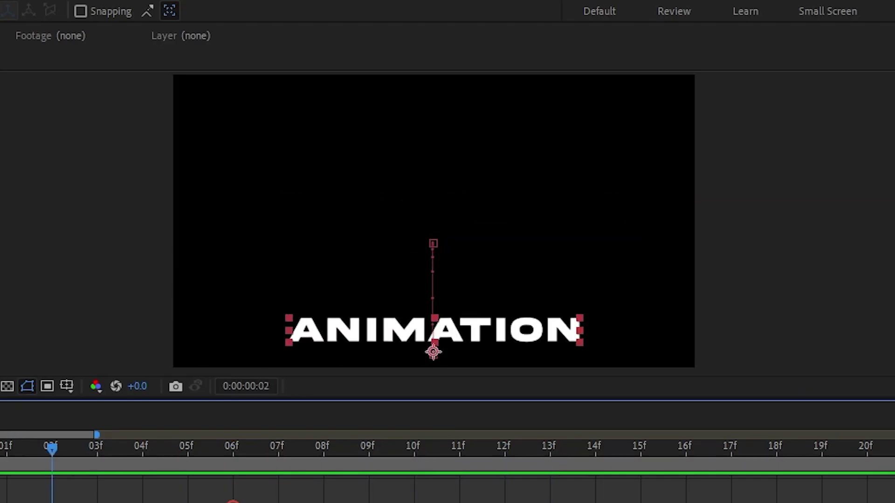
Select the Y Position keyframes and paste them onto the Different Animation layer.
left_click(299, 267)
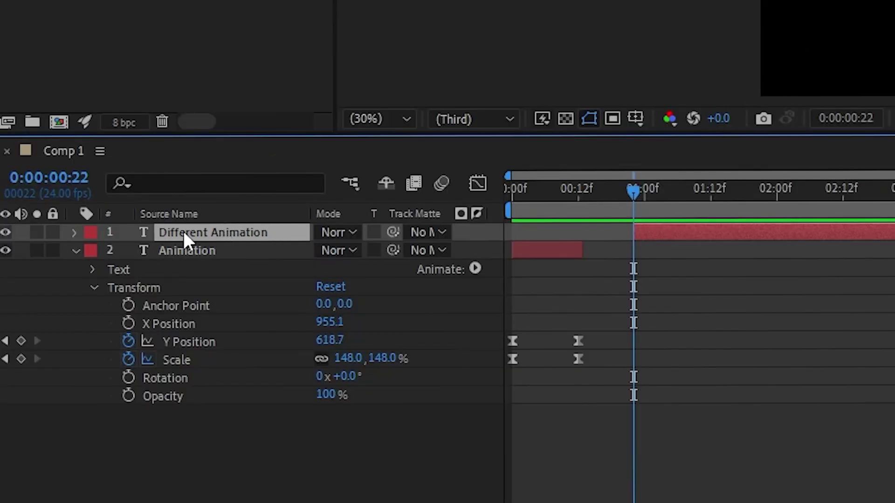
key("ctrl+v")
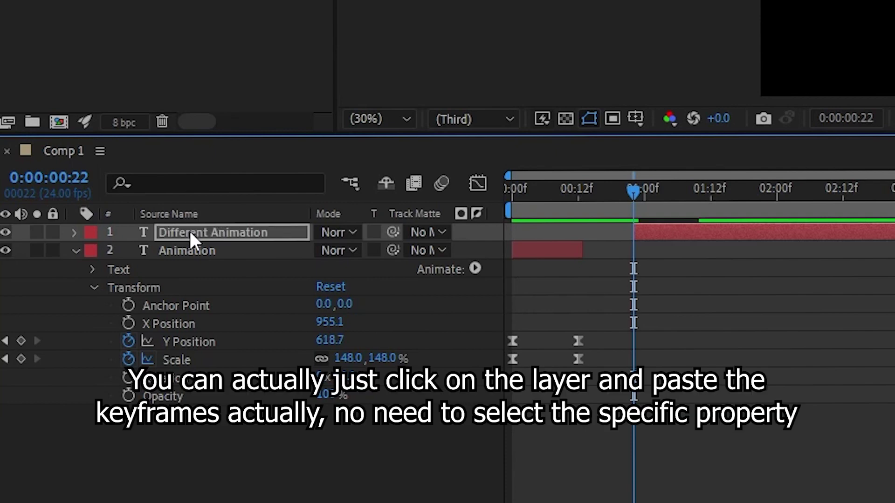